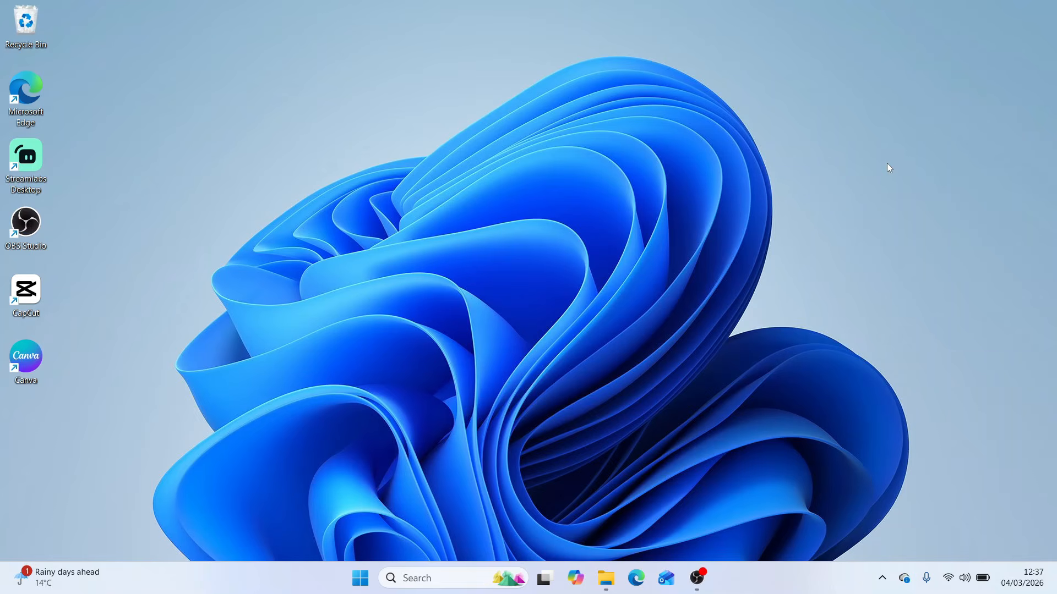
# Check which drives This PC lists in File Explorer, and minimise the window.
pyautogui.click(606, 578)
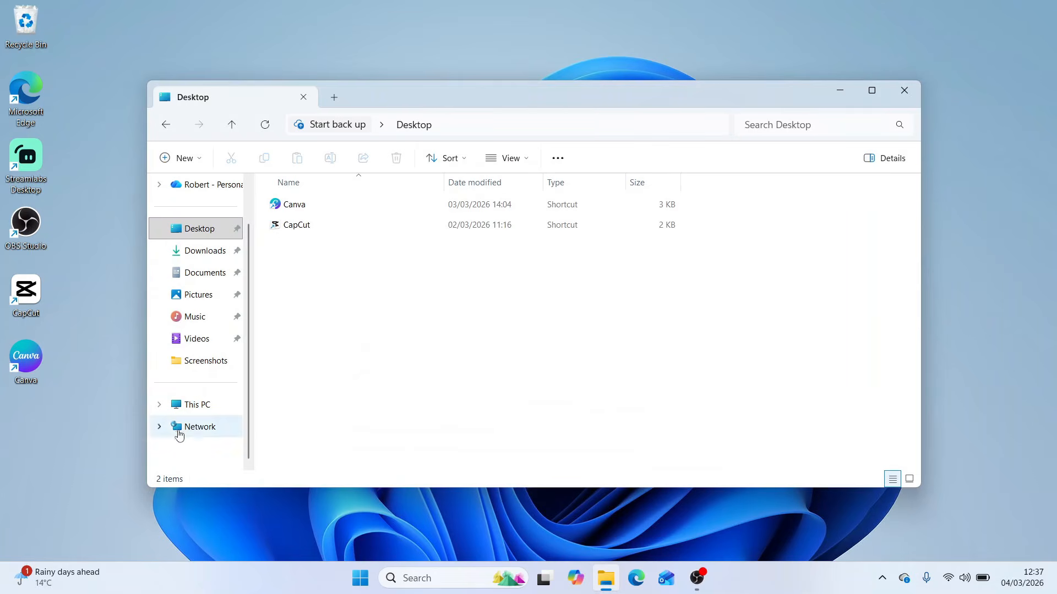
pyautogui.scroll(2, 203, 380)
pyautogui.scroll(-2, 202, 381)
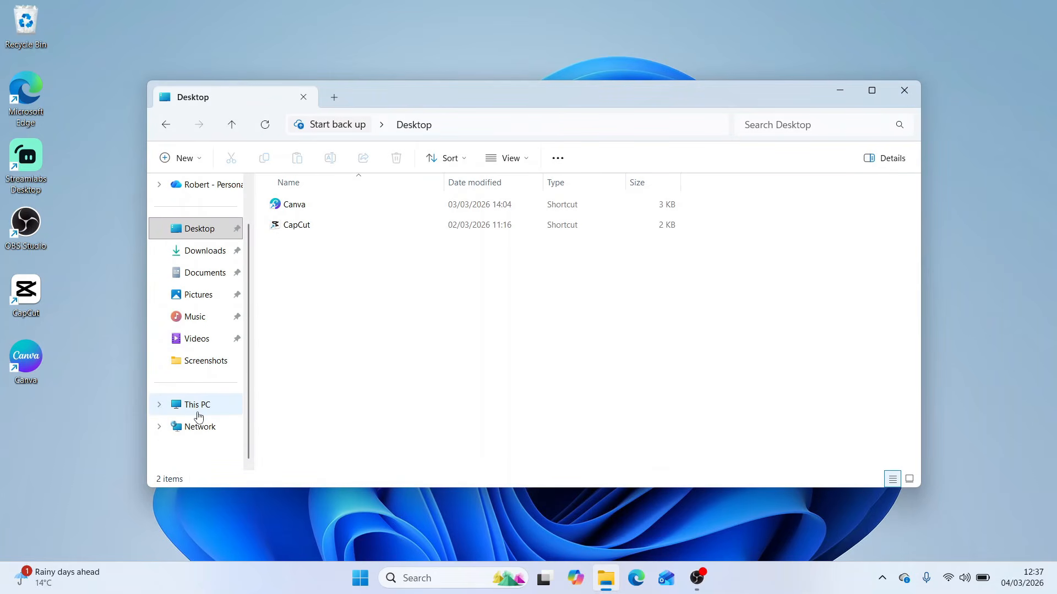
pyautogui.click(199, 413)
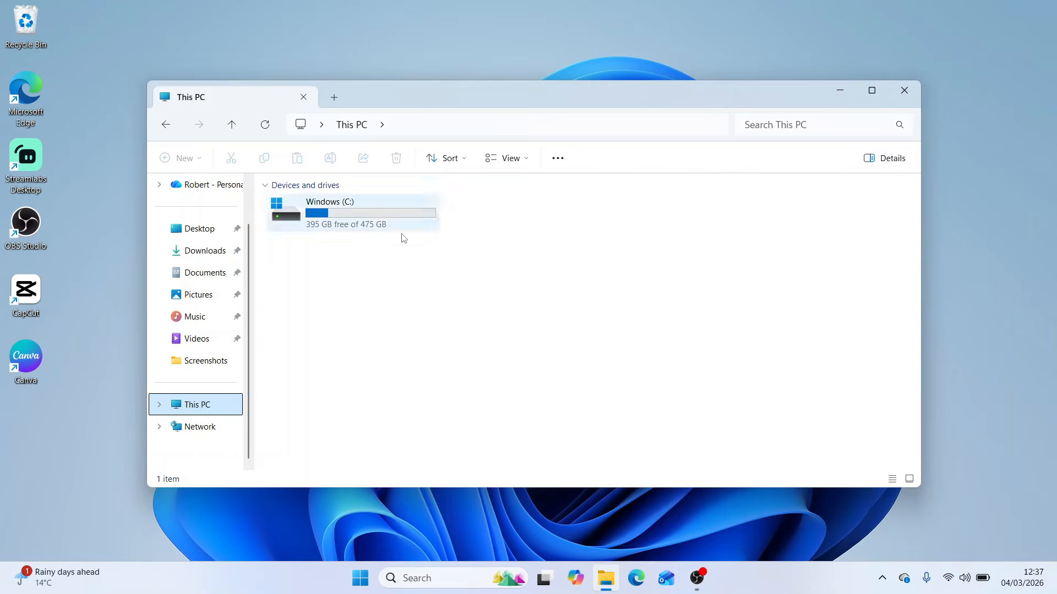
pyautogui.click(846, 95)
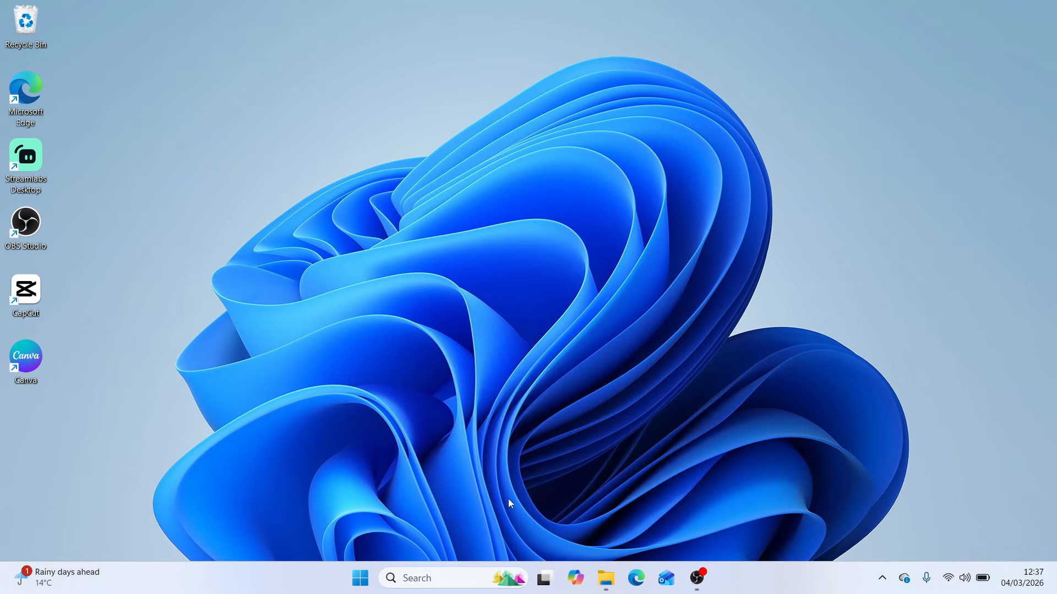
pyautogui.click(433, 578)
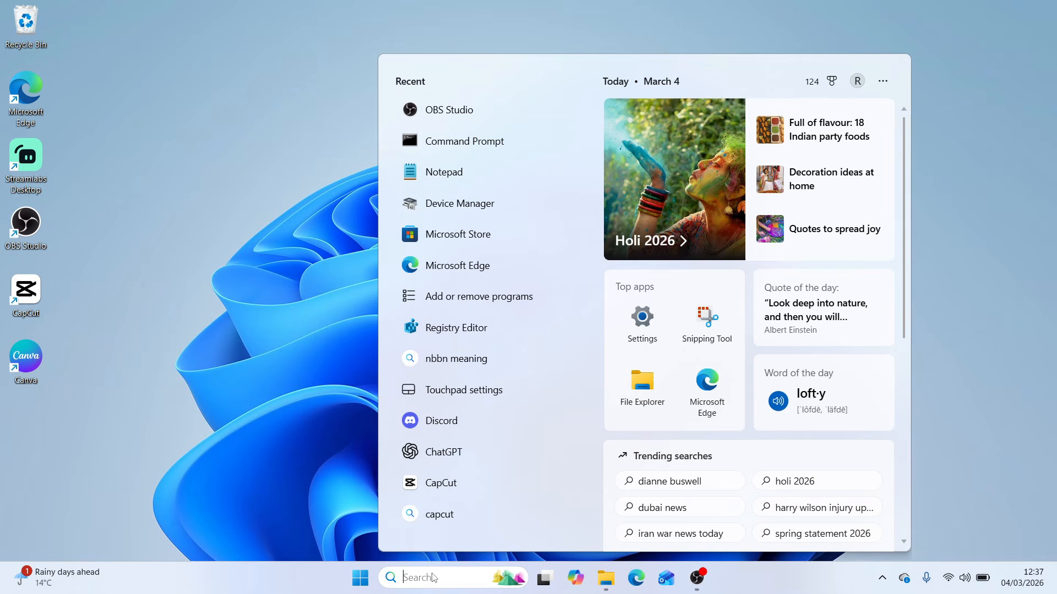
pyautogui.write('disk ma')
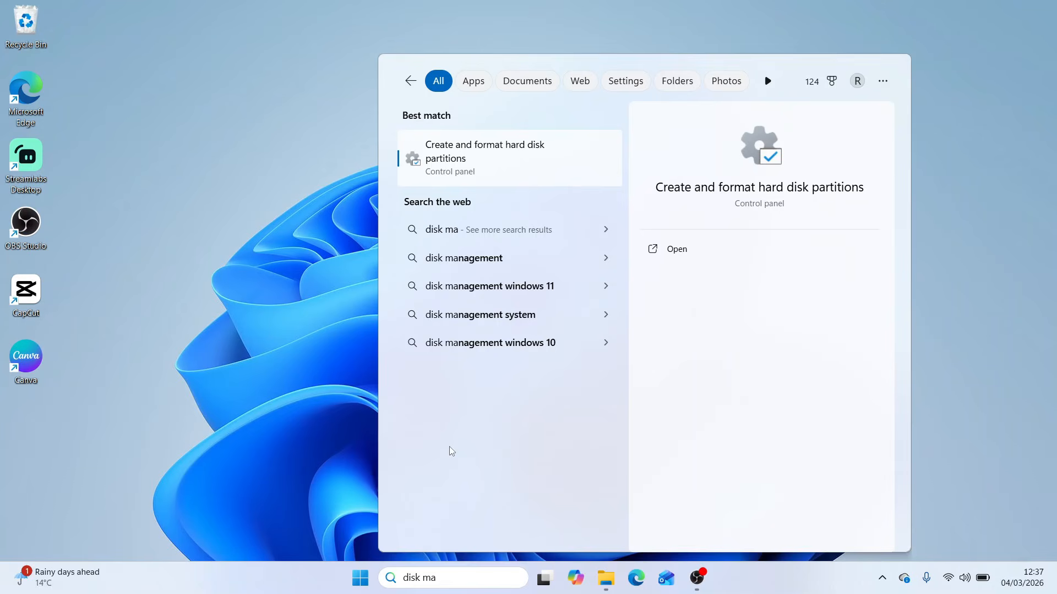
pyautogui.press('BackSpace')
pyautogui.press('BackSpace')
pyautogui.press('BackSpace')
pyautogui.press('BackSpace')
pyautogui.press('BackSpace')
pyautogui.press('BackSpace')
pyautogui.press('BackSpace')
# Launch Disk Management by running diskmgmt.msc from the Run dialog, and move its window nearer the screen's centre.
pyautogui.write('r')
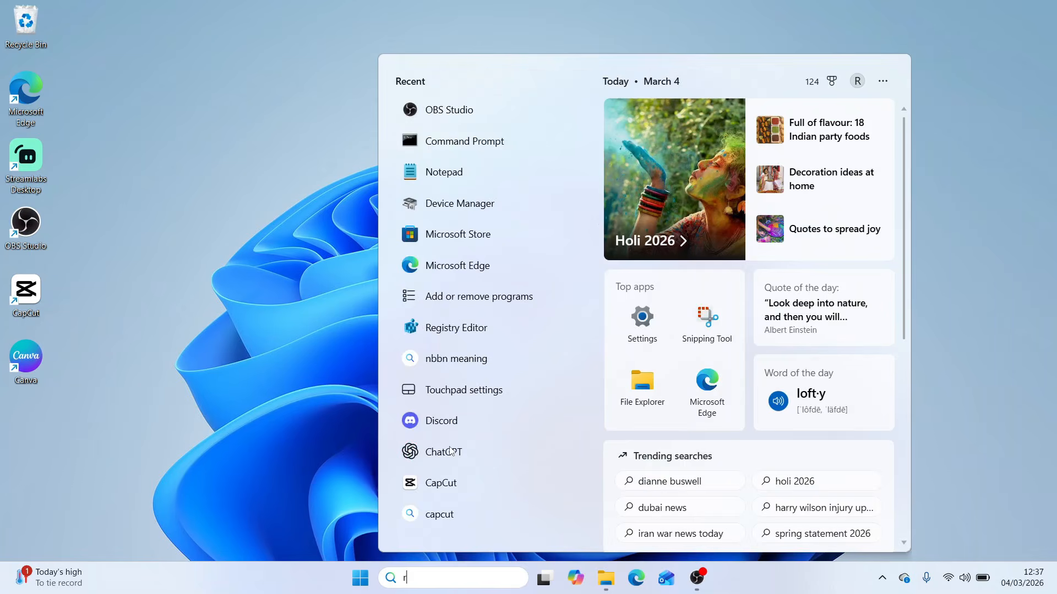
pyautogui.write('un')
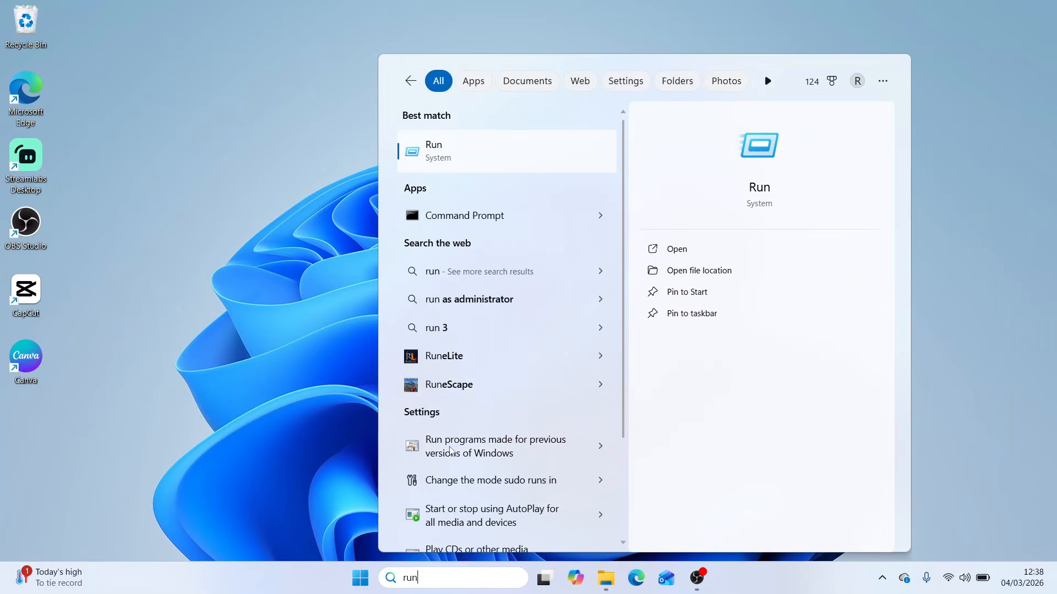
pyautogui.click(482, 146)
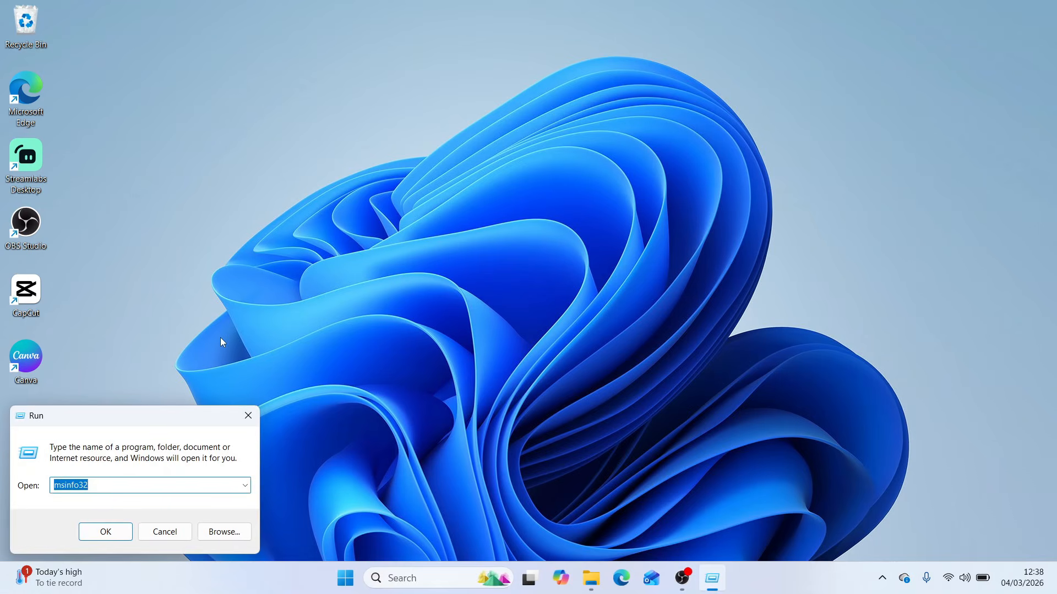
pyautogui.write('diskmgmt.msc')
pyautogui.press('Return')
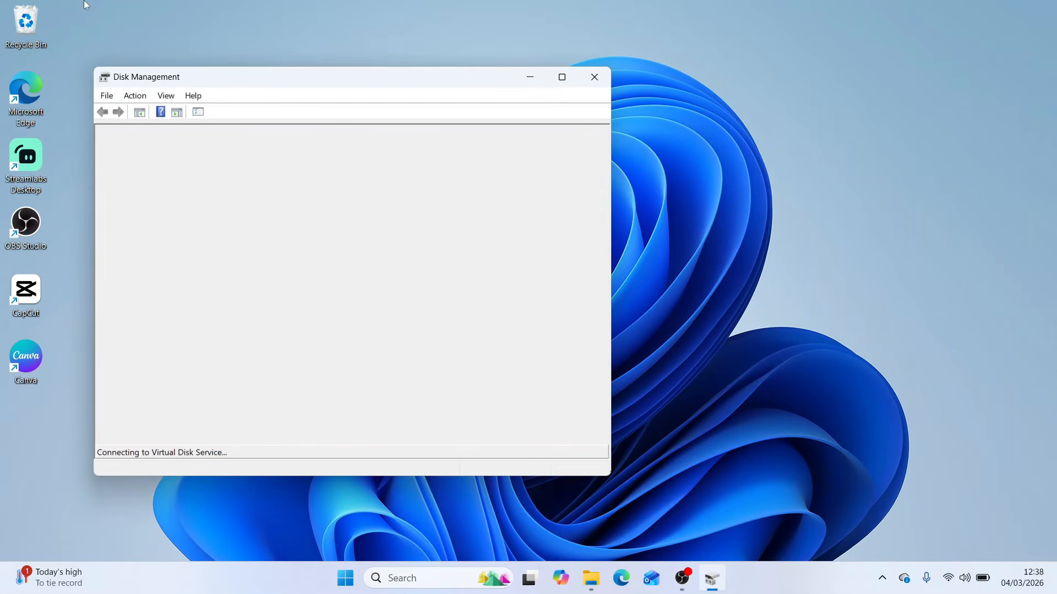
pyautogui.moveTo(199, 78); pyautogui.dragTo(381, 66)
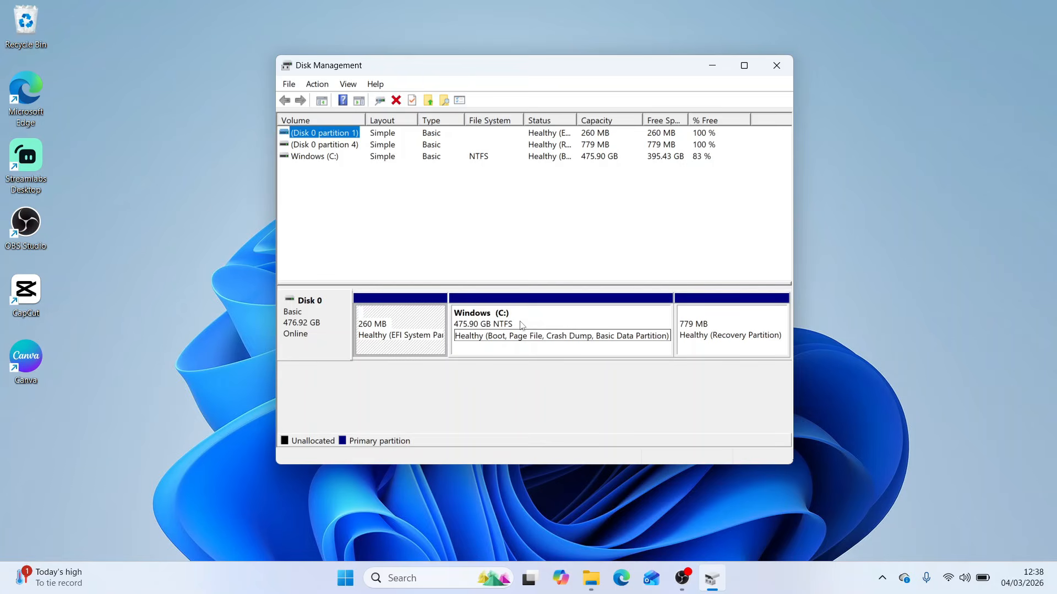
# Shrink the Windows (C:) volume by 100000 MB and check the drives listed under This PC in File Explorer.
pyautogui.rightClick(568, 322)
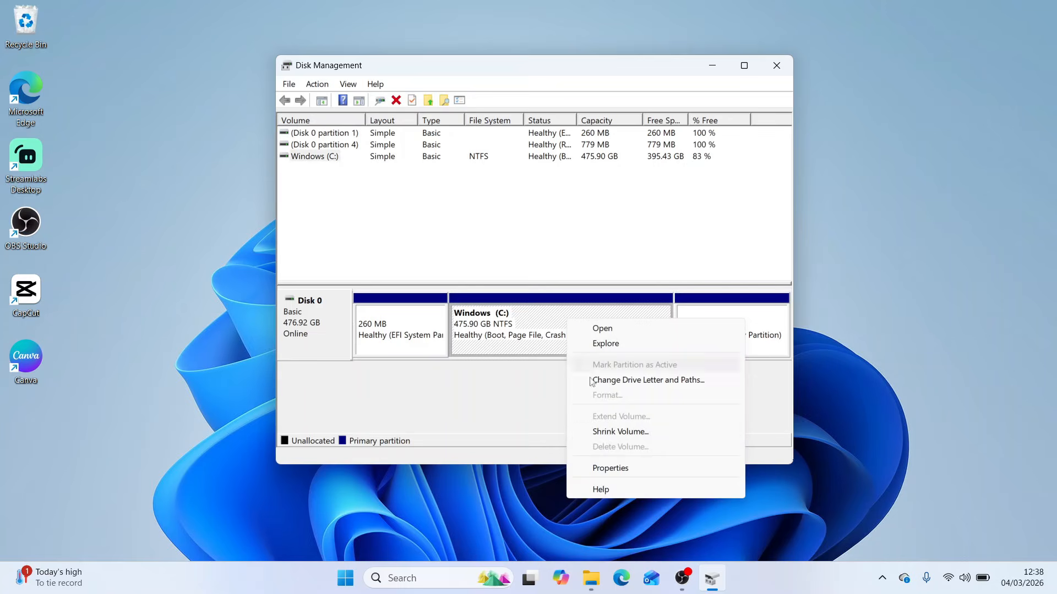
pyautogui.click(621, 432)
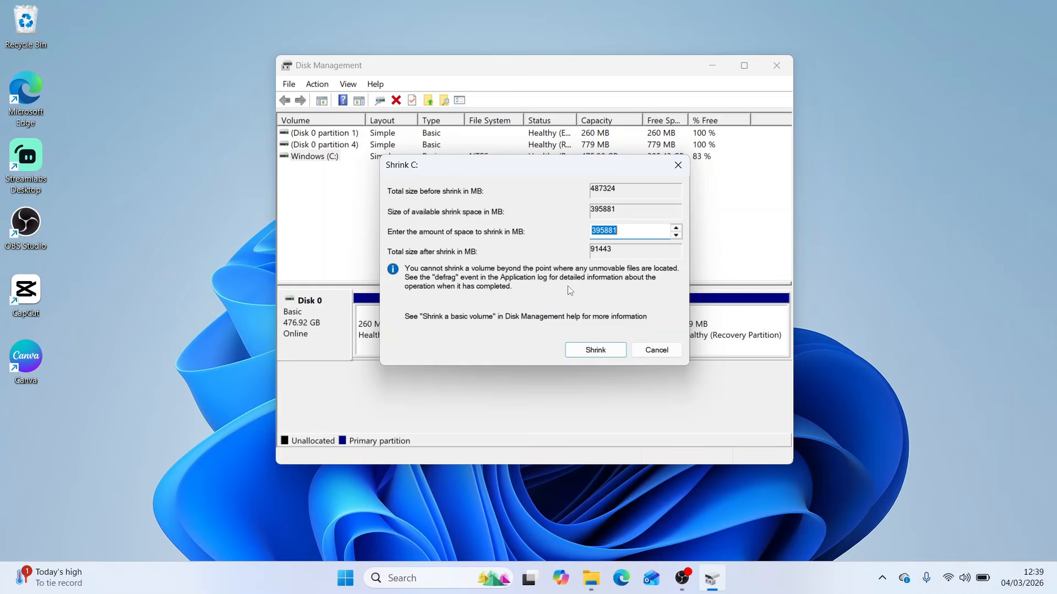
pyautogui.press('BackSpace')
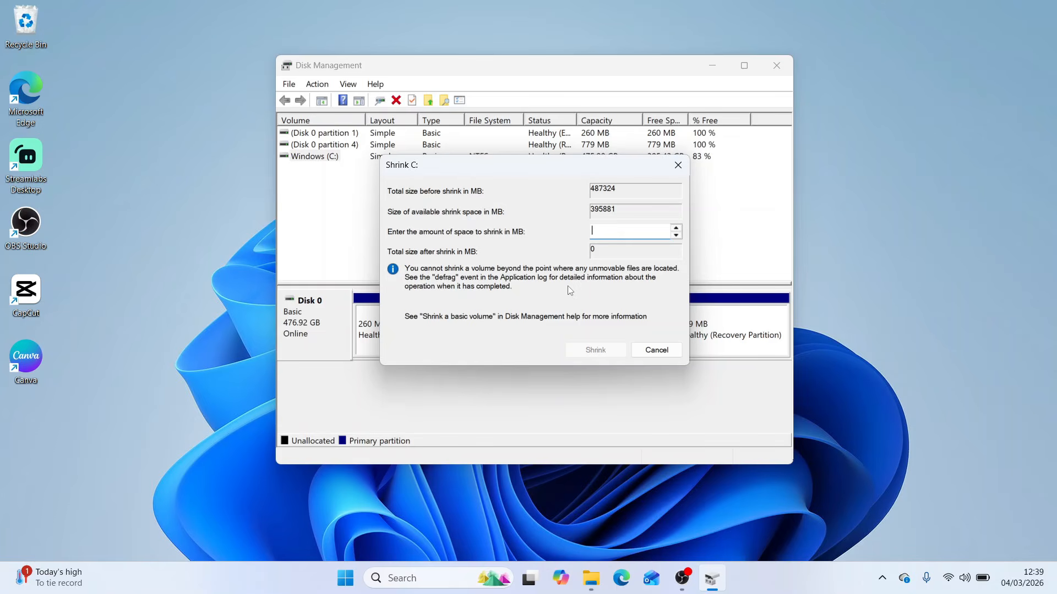
pyautogui.write('100000')
pyautogui.click(619, 351)
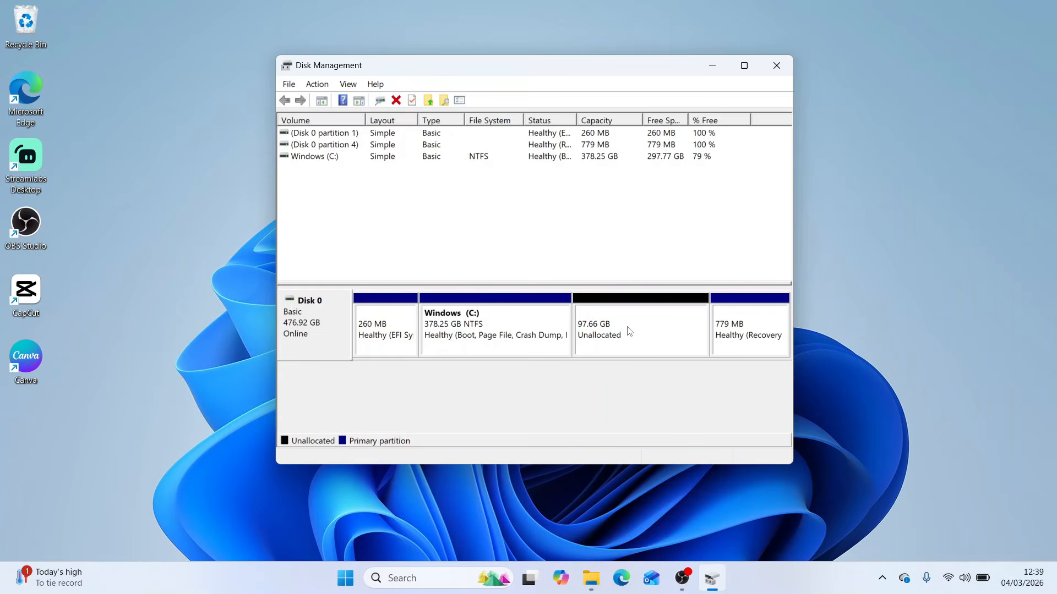
pyautogui.click(589, 584)
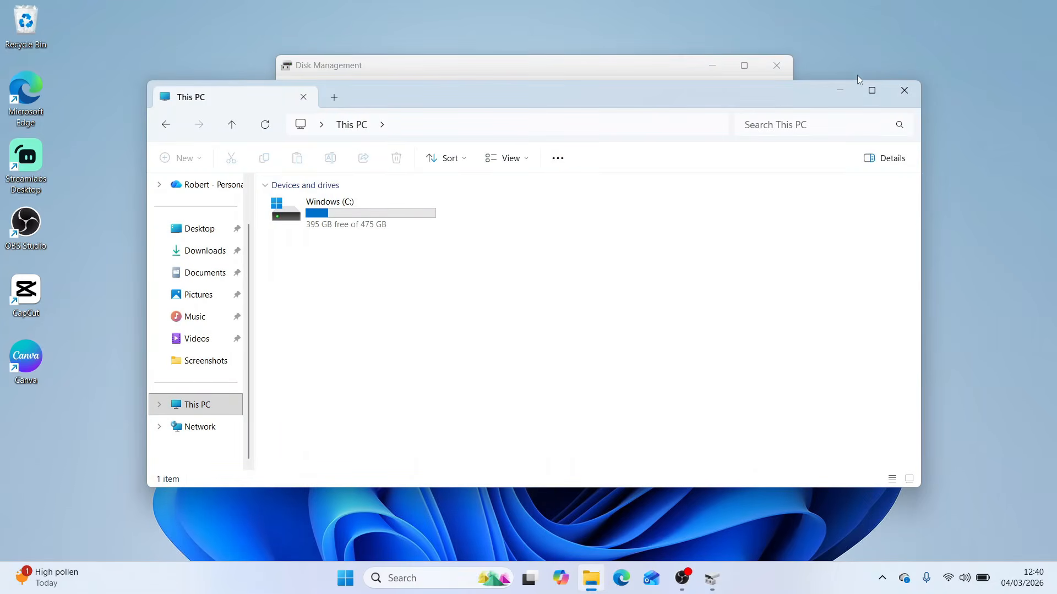
pyautogui.click(842, 92)
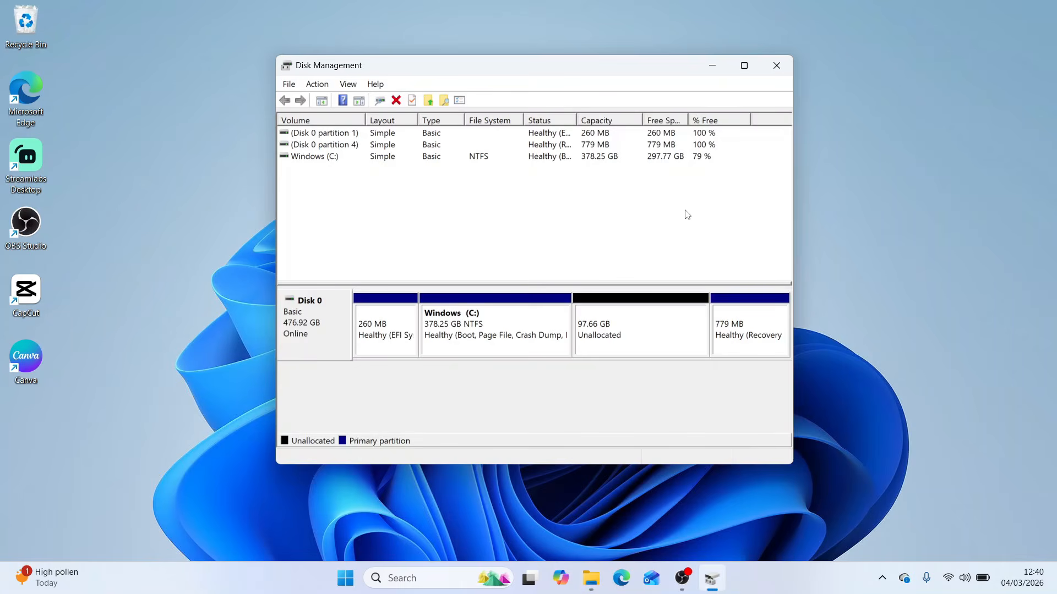
# Create a 99999 MB simple volume in the unallocated space with letter D, quick-formatted as NTFS and labelled New Volume.
pyautogui.rightClick(631, 323)
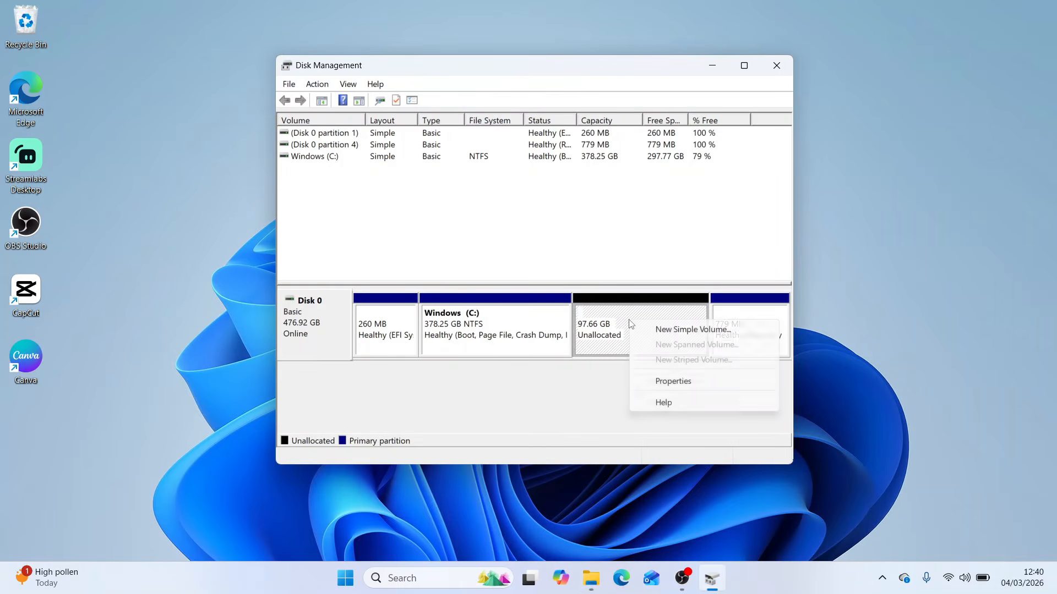
pyautogui.click(655, 333)
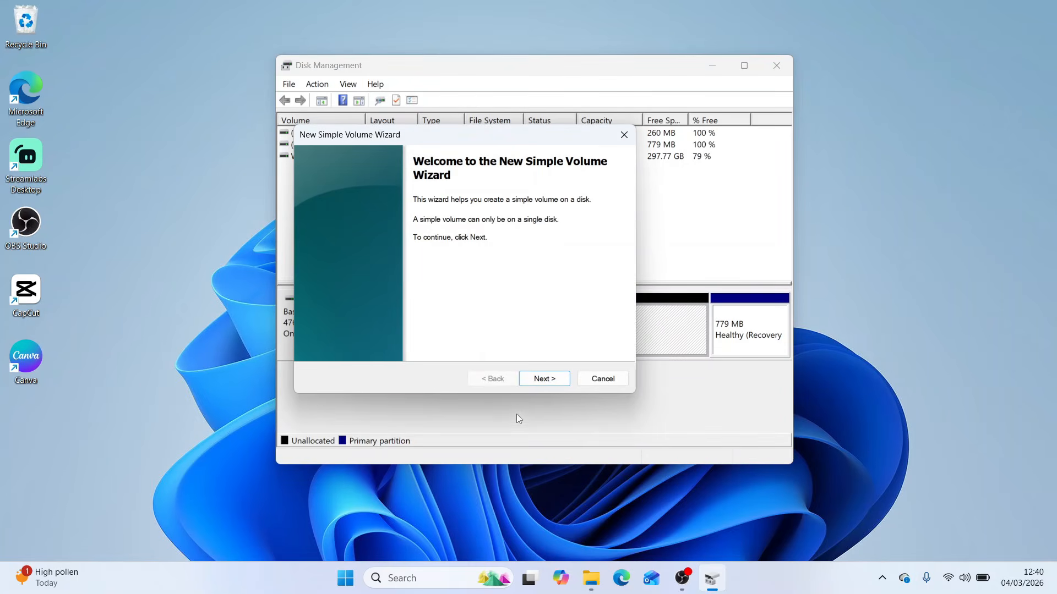
pyautogui.click(539, 375)
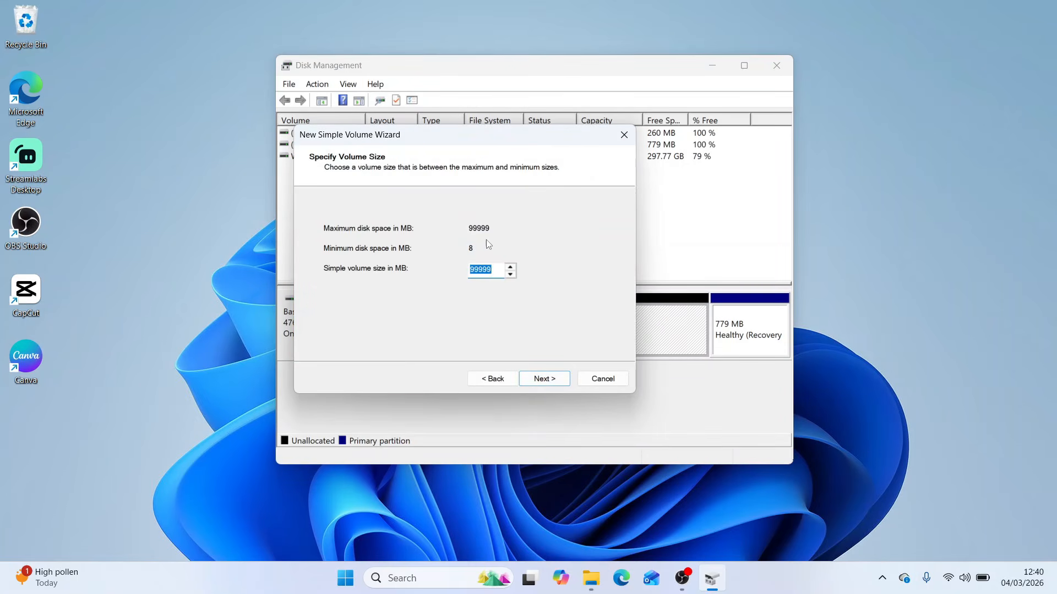
pyautogui.click(532, 382)
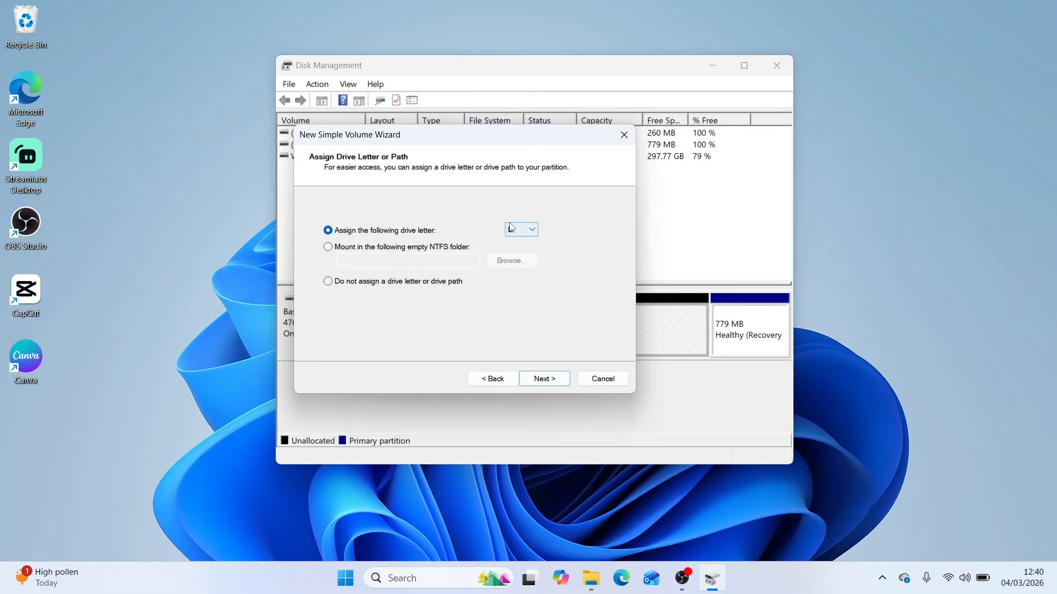
pyautogui.click(558, 380)
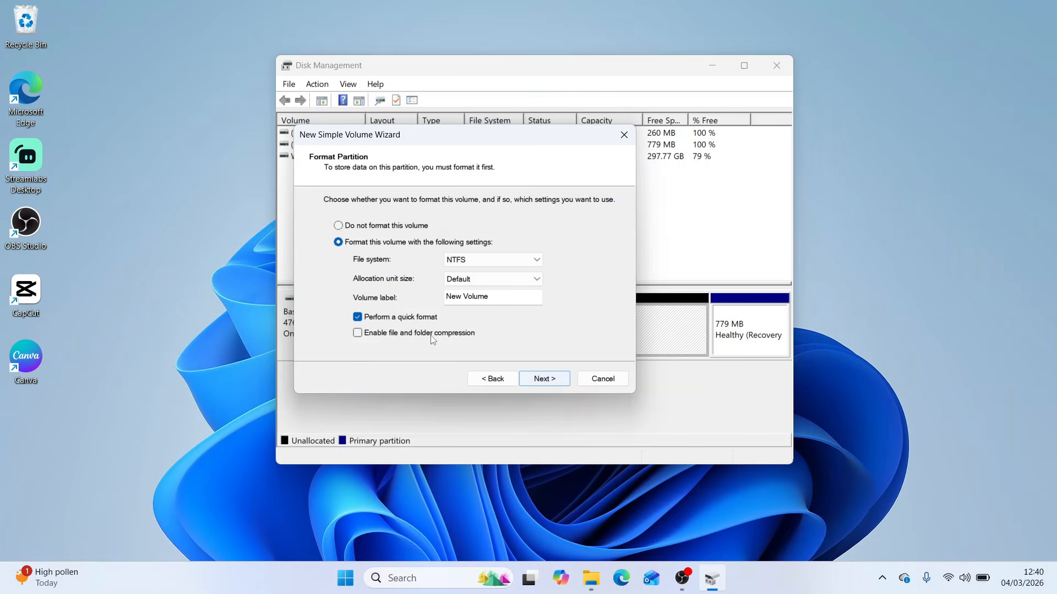
pyautogui.click(546, 384)
pyautogui.click(548, 385)
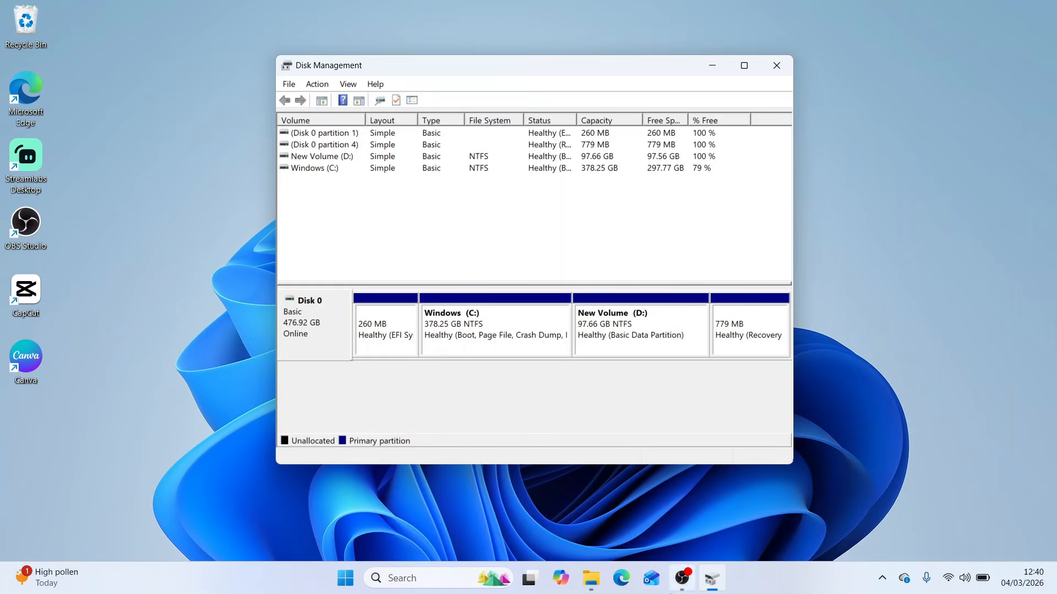
# Inspect the contents of New Volume (D:) in File Explorer, and compare it with Windows (C:) under This PC.
pyautogui.click(588, 582)
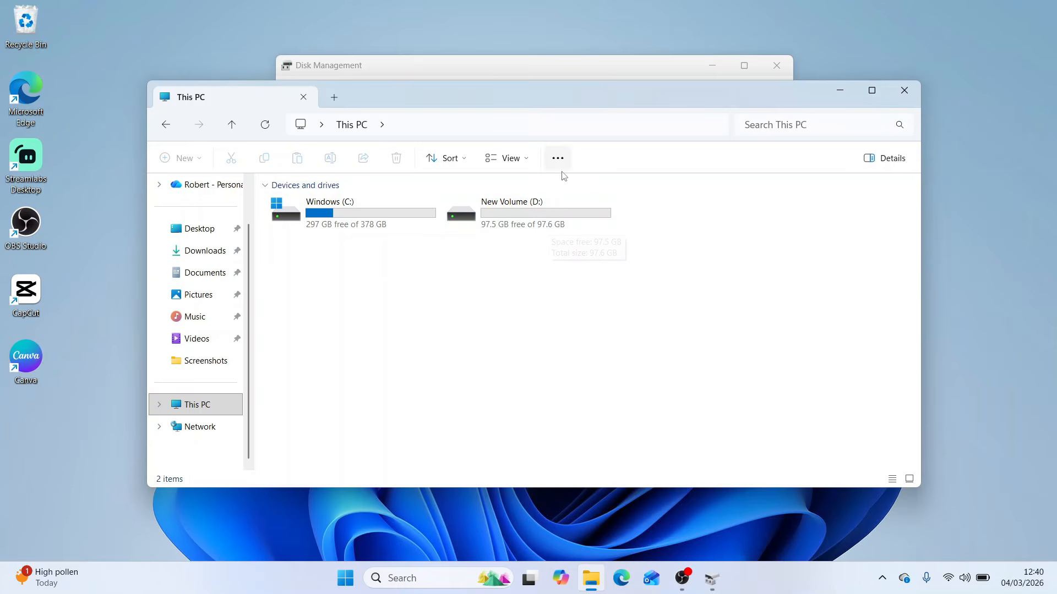
pyautogui.click(568, 213)
pyautogui.doubleClick(568, 213)
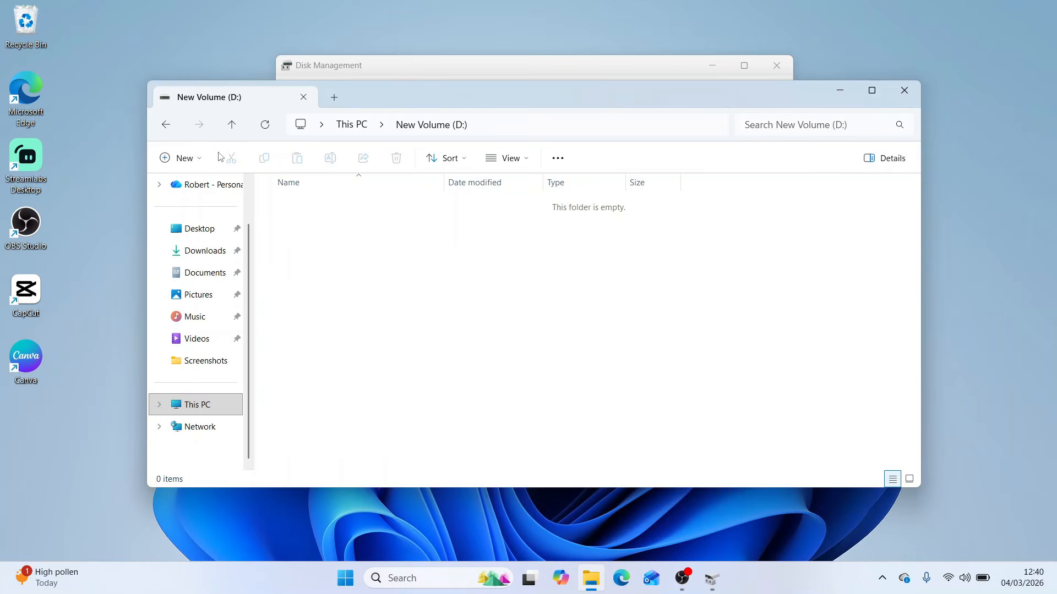
pyautogui.click(165, 132)
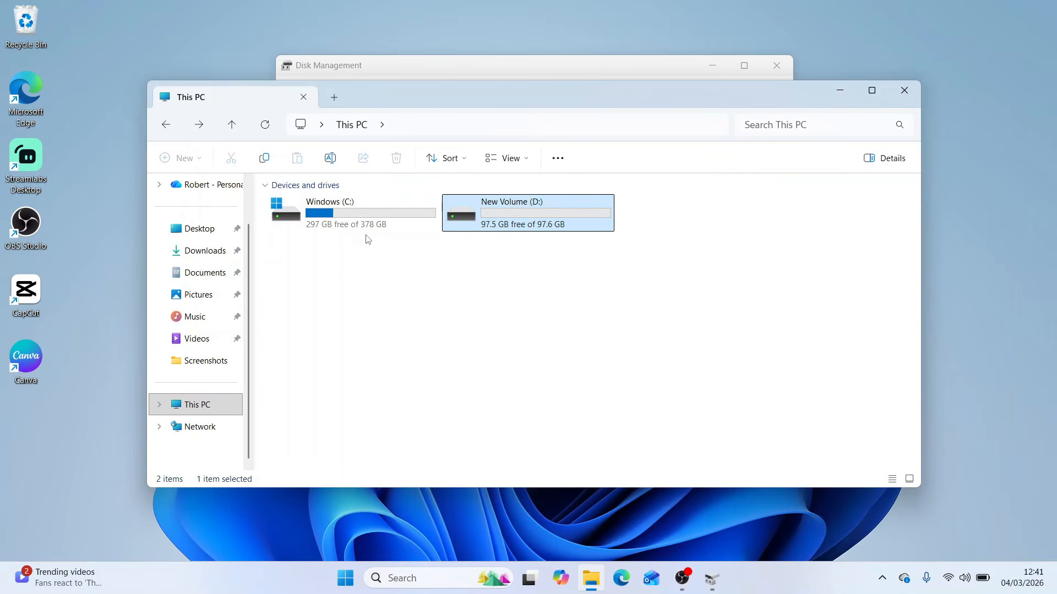
pyautogui.click(322, 205)
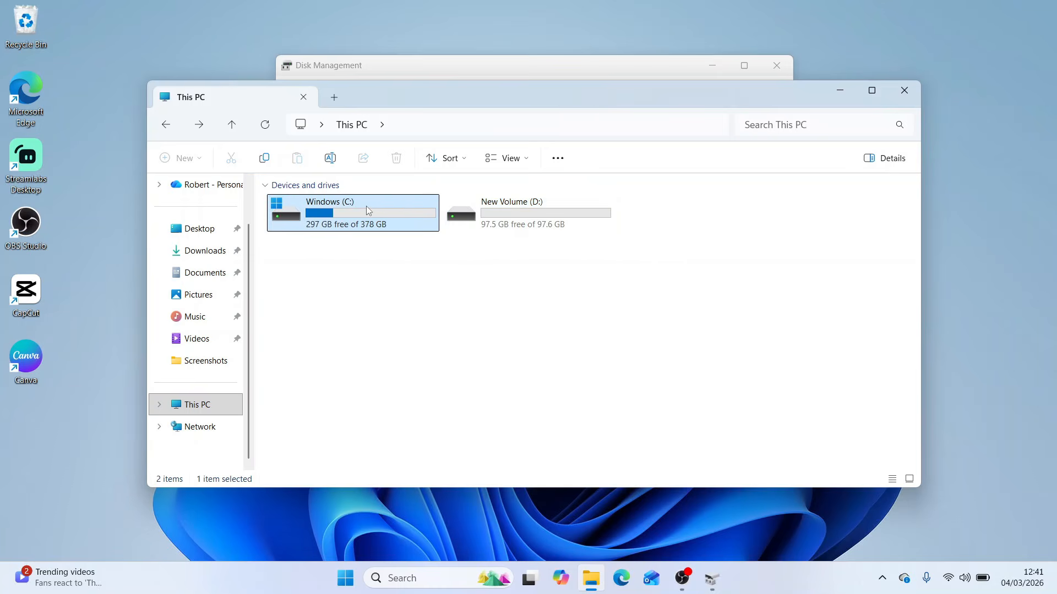
pyautogui.click(472, 212)
pyautogui.click(408, 220)
pyautogui.click(542, 214)
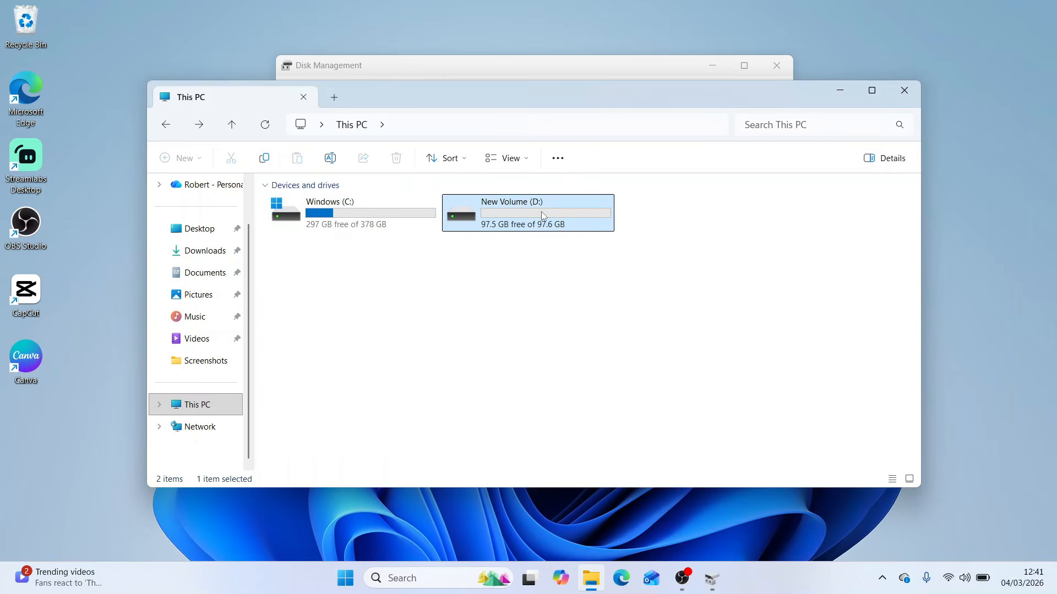